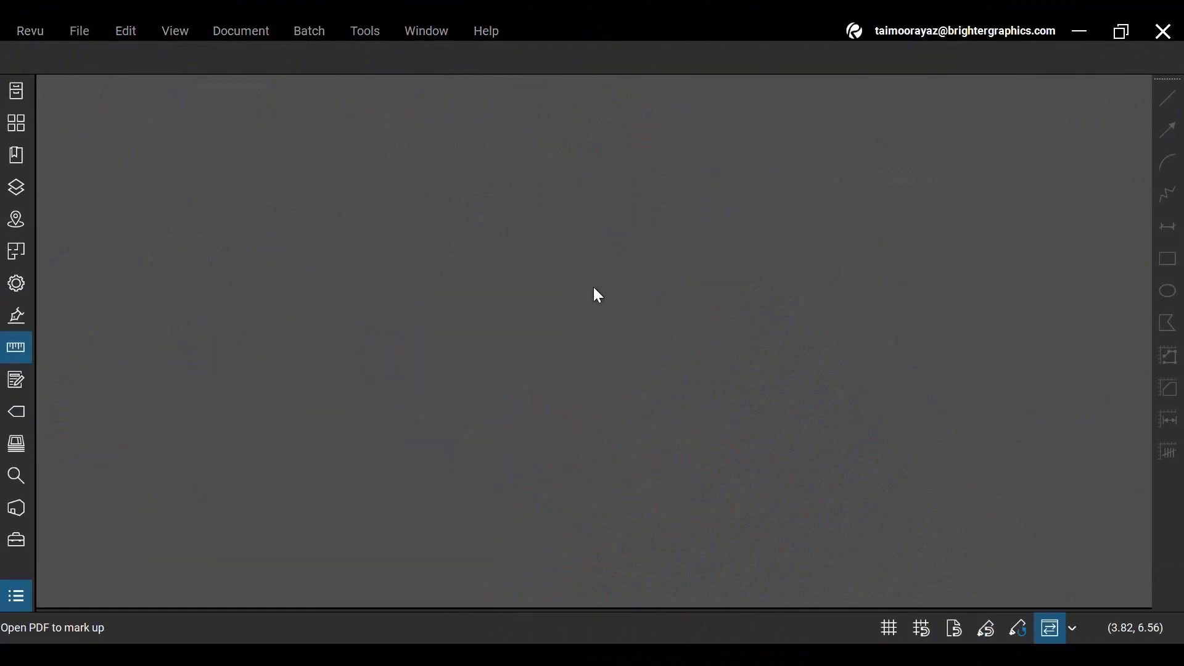
- Open BG Floor Plan_Diff_Diff.pdf from the recent documents
click(77, 31)
mouse_move(121, 117)
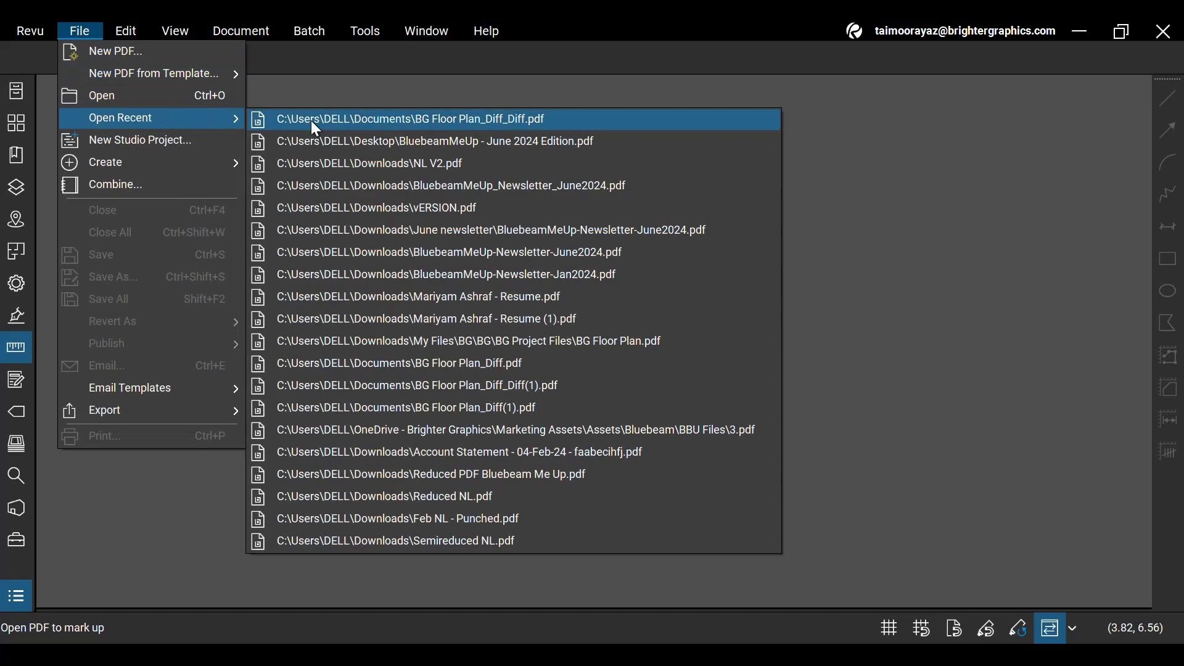
click(312, 121)
scroll(541, 280, down, 2)
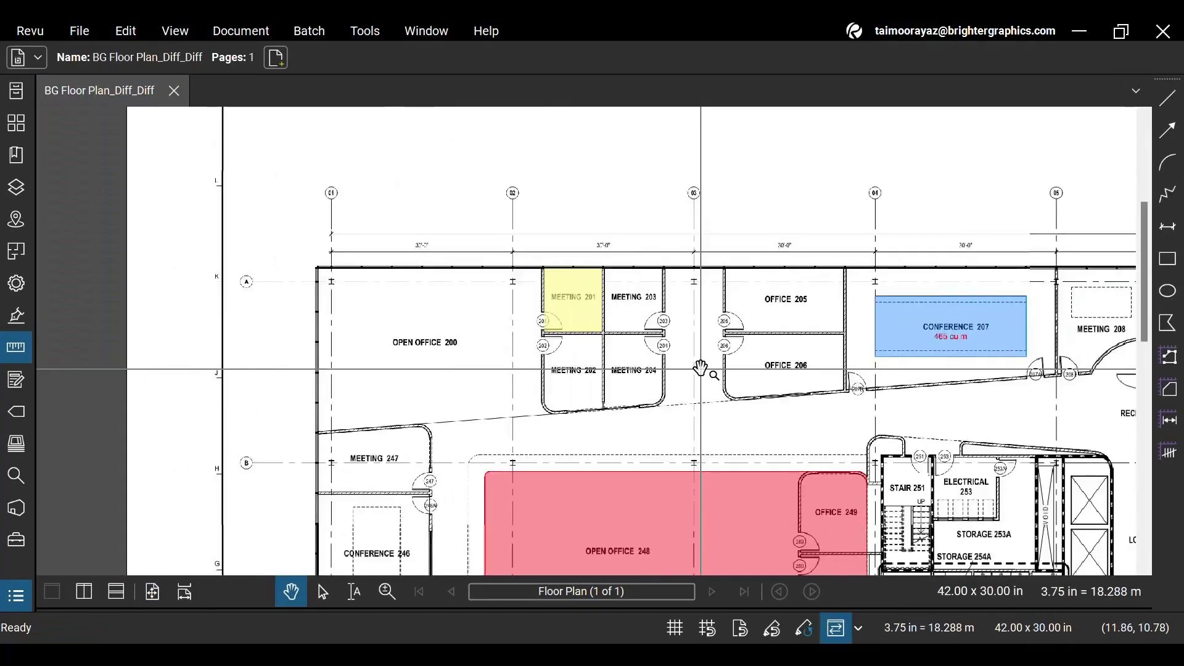
scroll(796, 361, up, 4)
scroll(796, 362, down, 2)
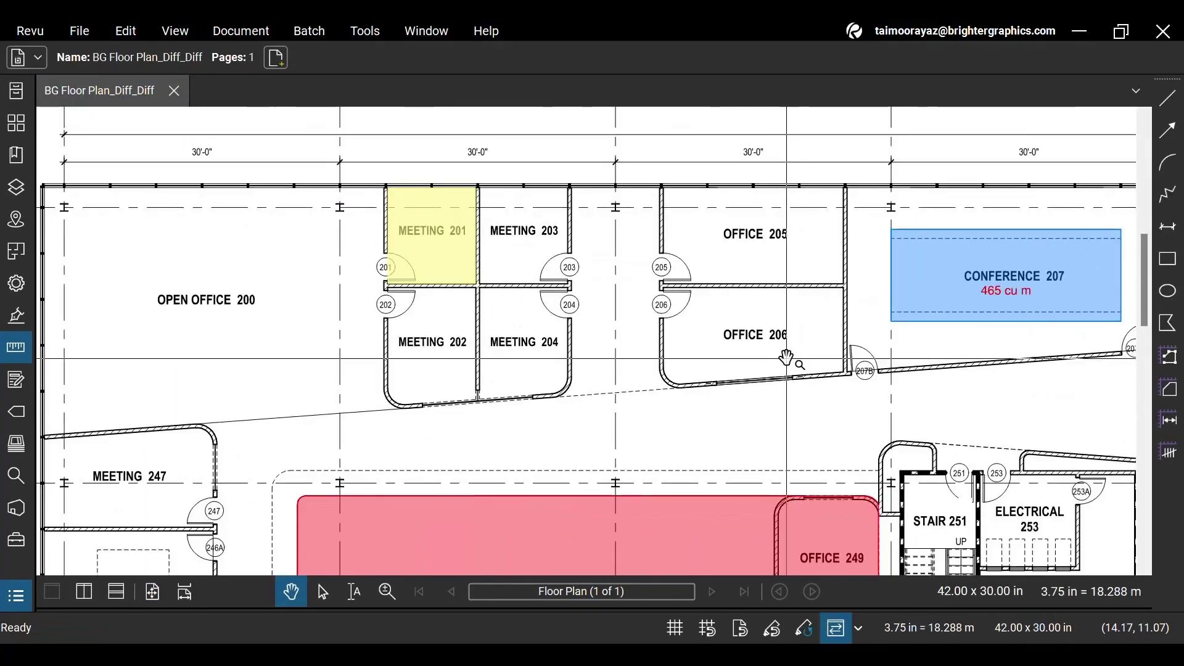
scroll(630, 339, up, 1)
scroll(392, 331, up, 3)
scroll(392, 330, down, 1)
scroll(438, 334, up, 1)
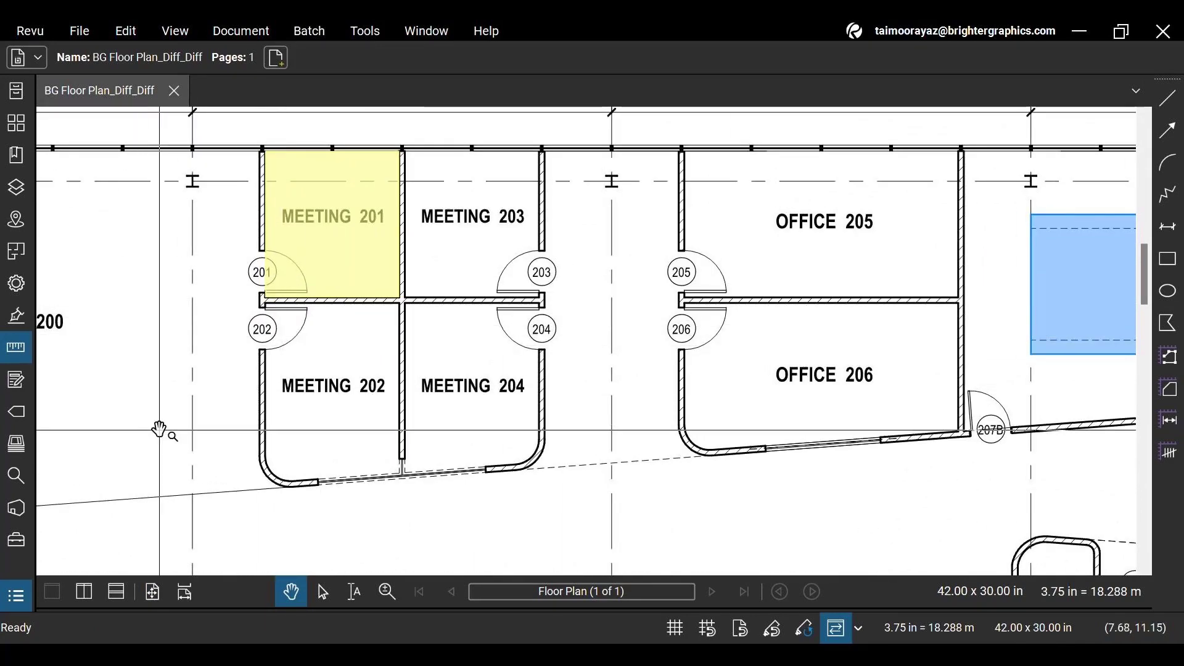
- Start the Count measurement tool from the Measurements panel and hide the panel
click(24, 353)
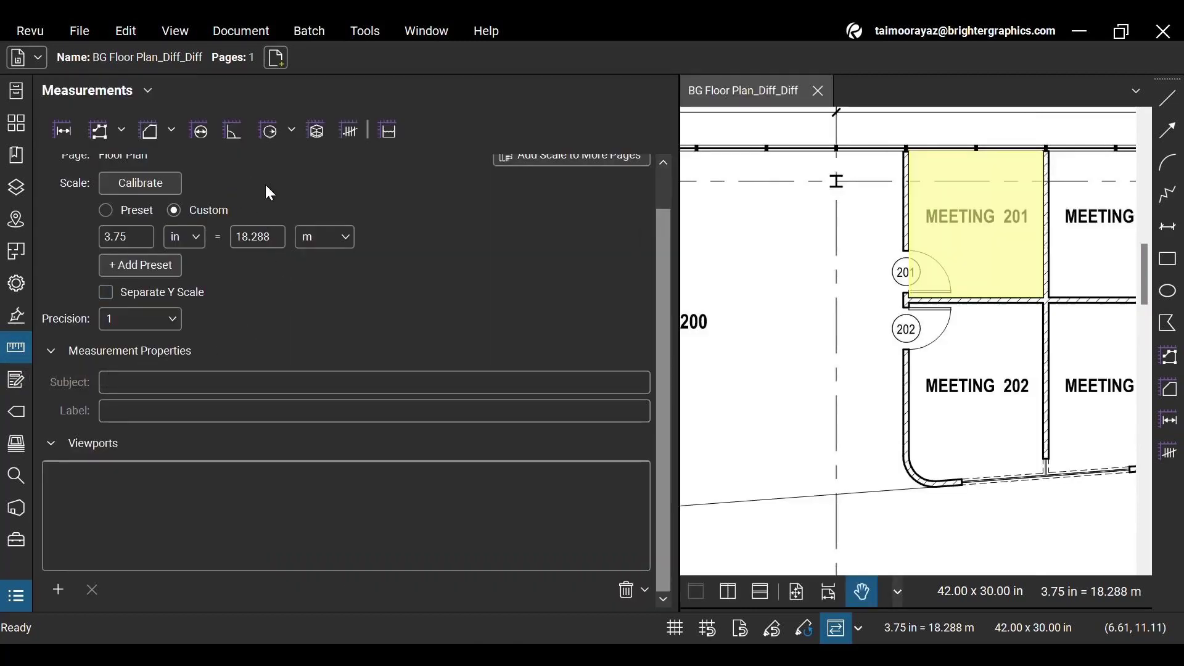
click(353, 131)
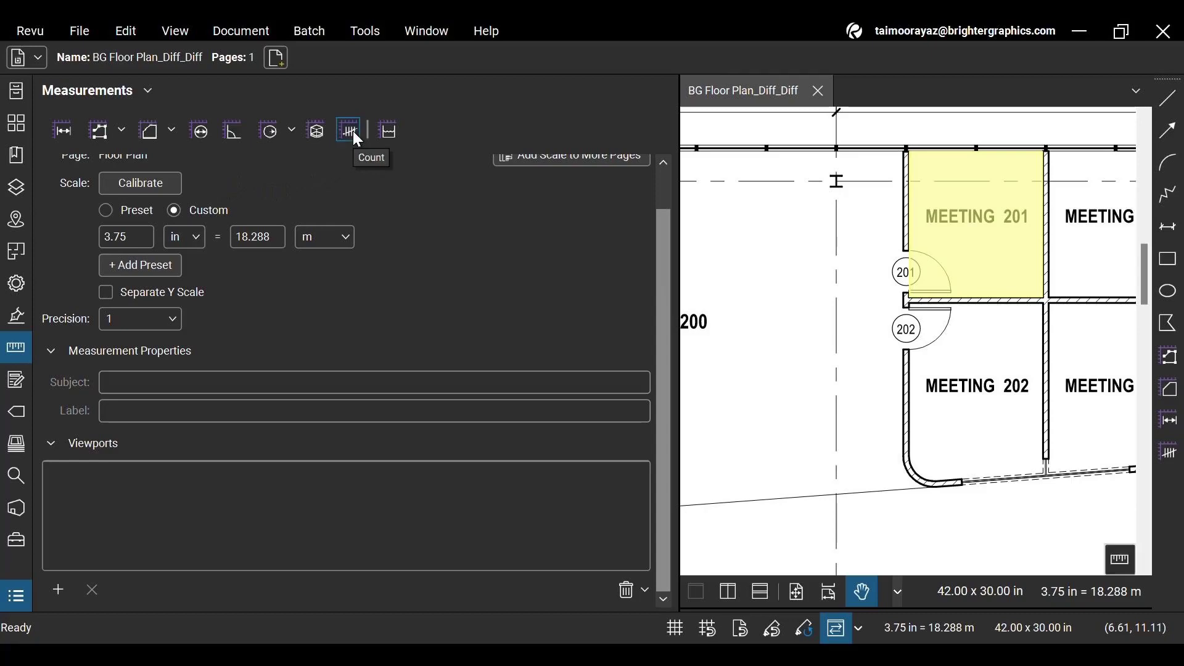
click(16, 350)
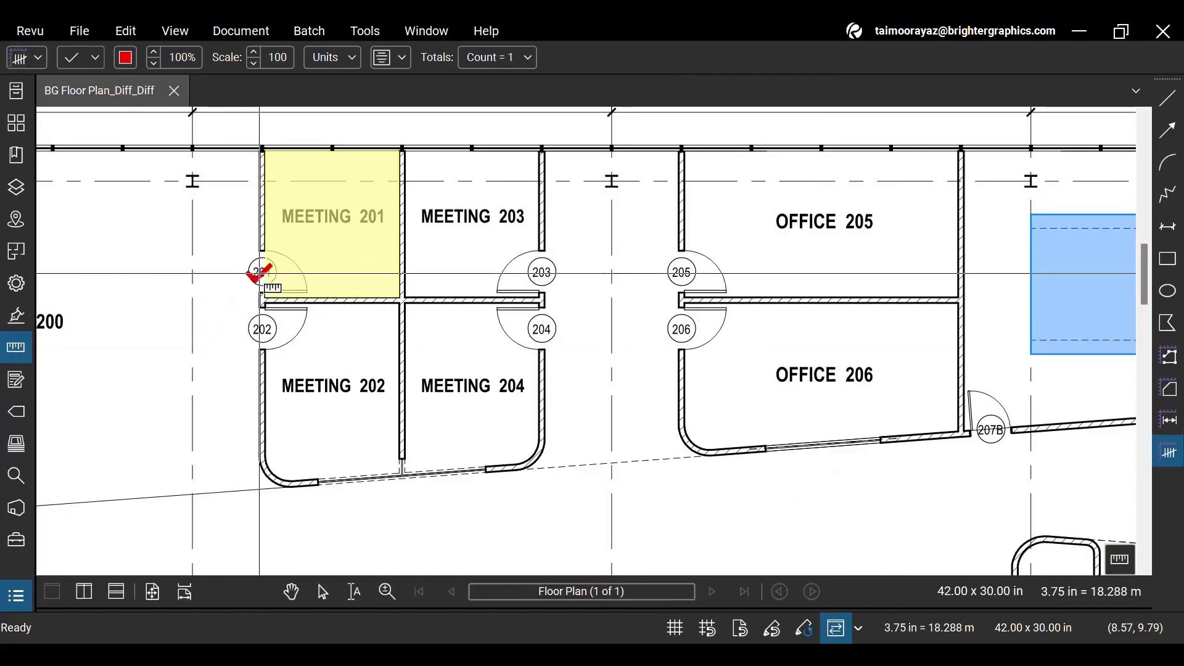
- Place count check marks on doors 201, 202 and 204, then return to the Select tool
click(262, 330)
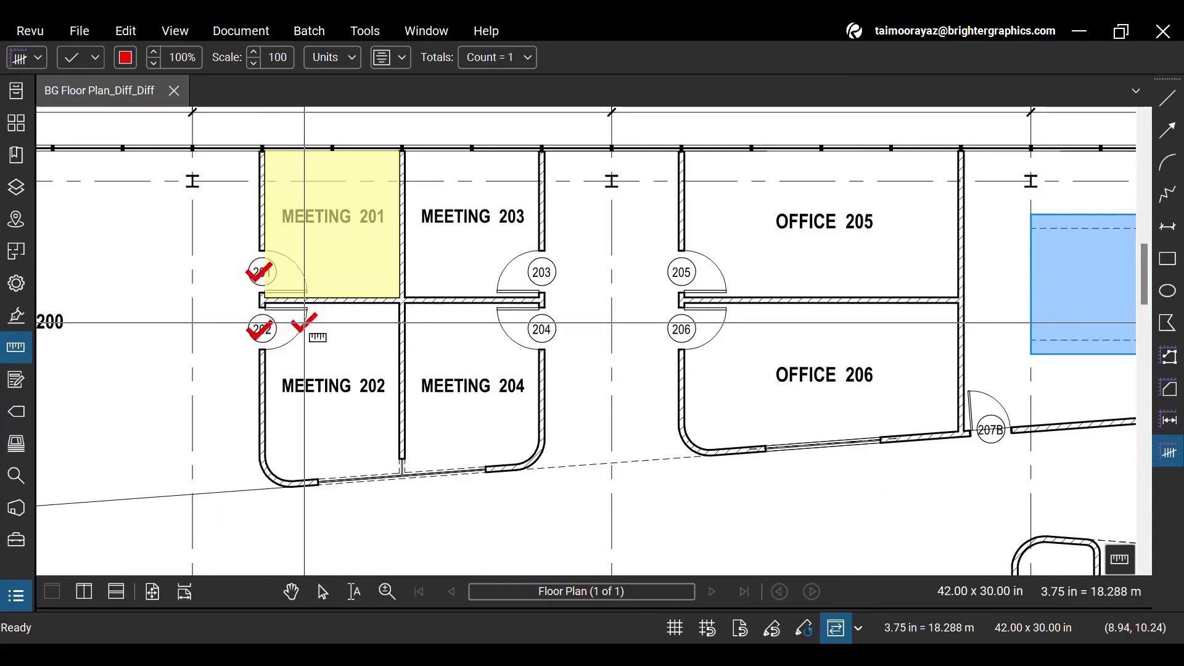
click(542, 328)
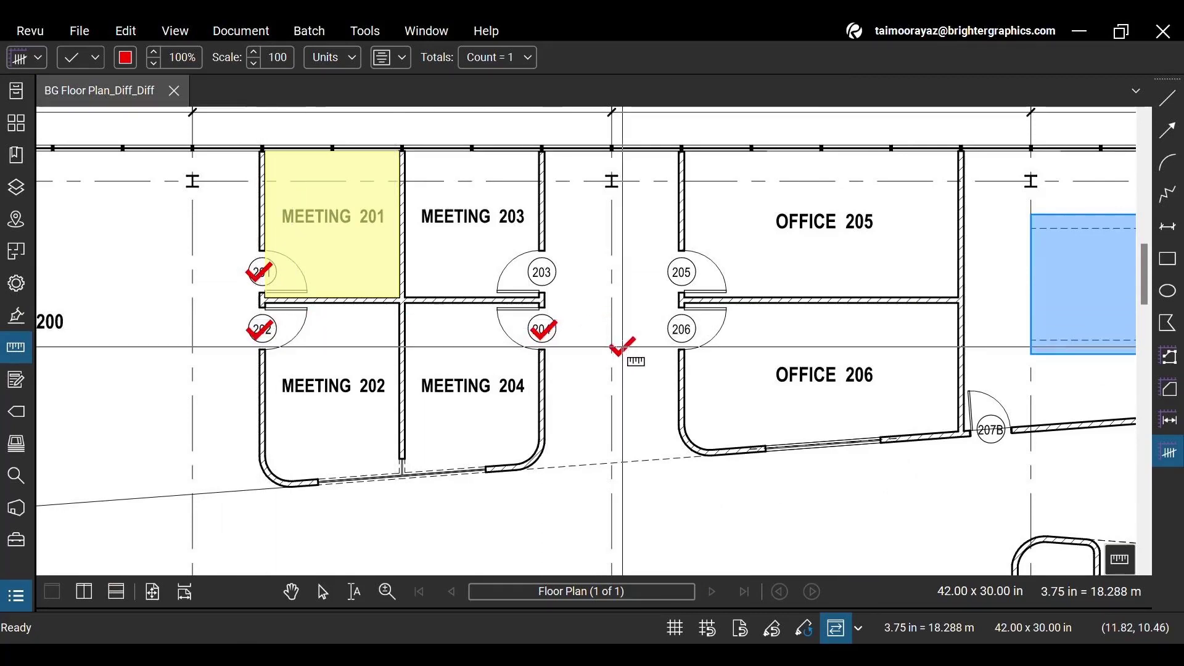
click(323, 593)
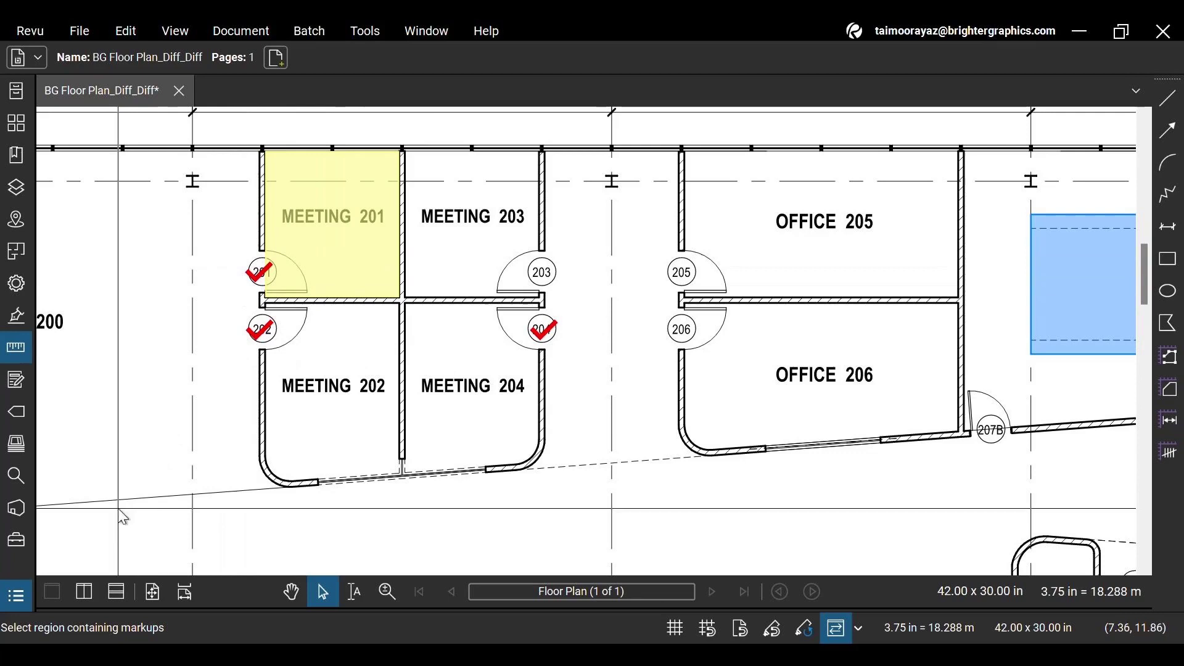
- Show the Markups List and select the Count Measurement of 3
click(18, 594)
scroll(139, 562, down, 3)
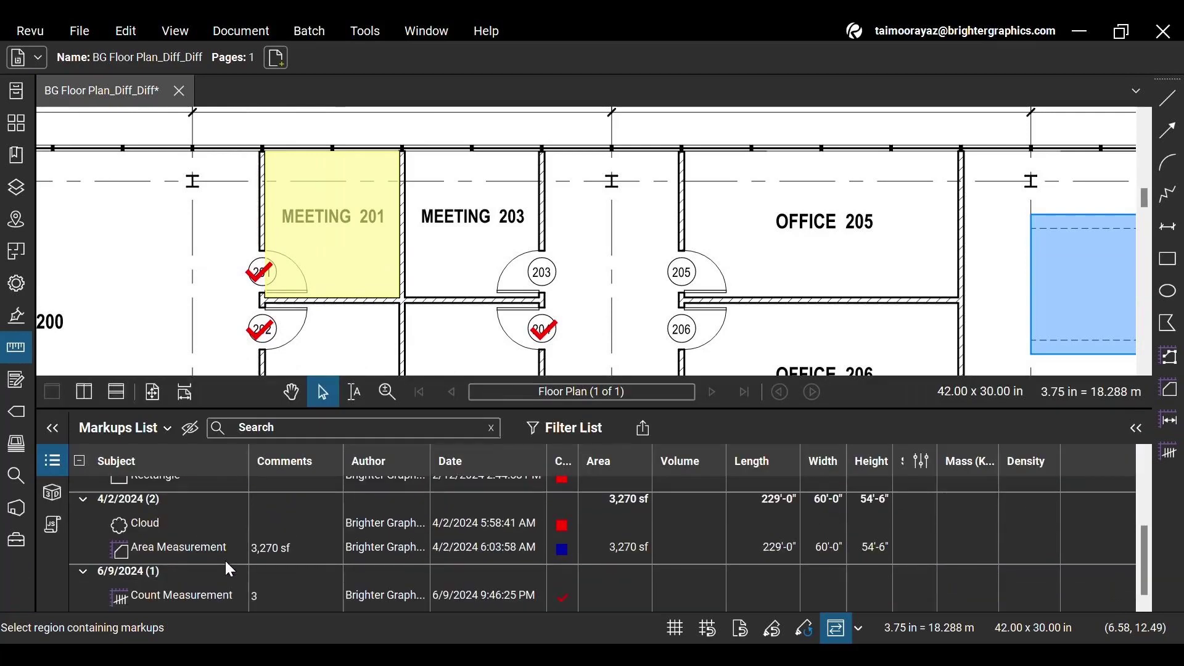
click(209, 600)
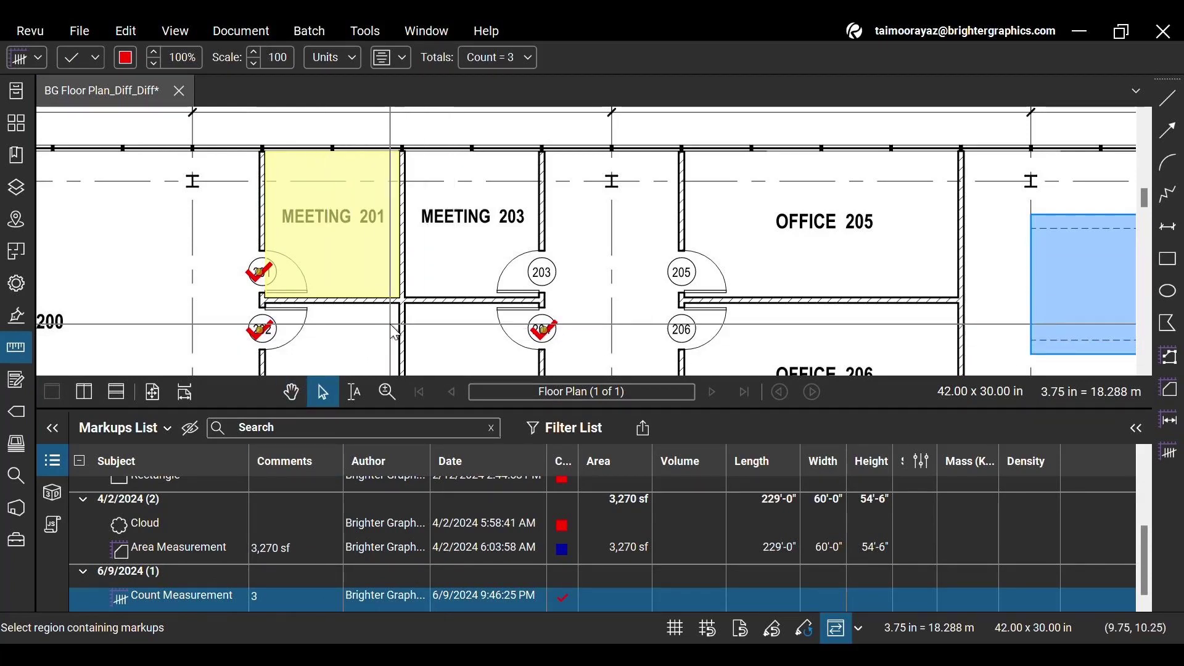
right_click(541, 334)
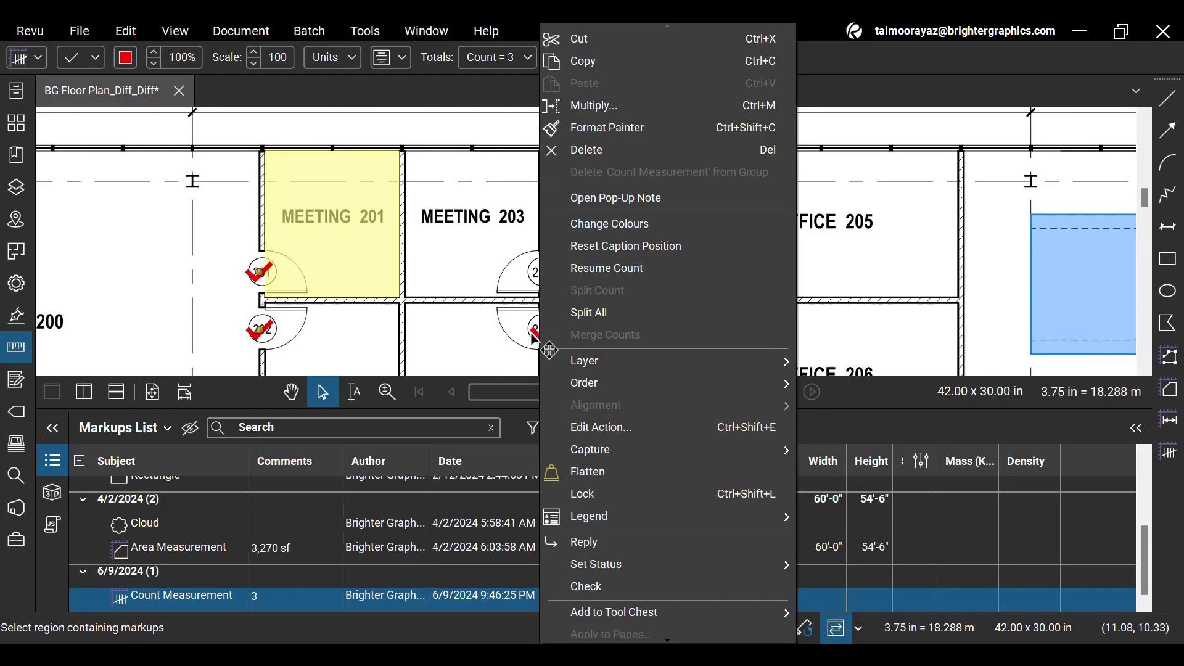
key(Escape)
key(Escape)
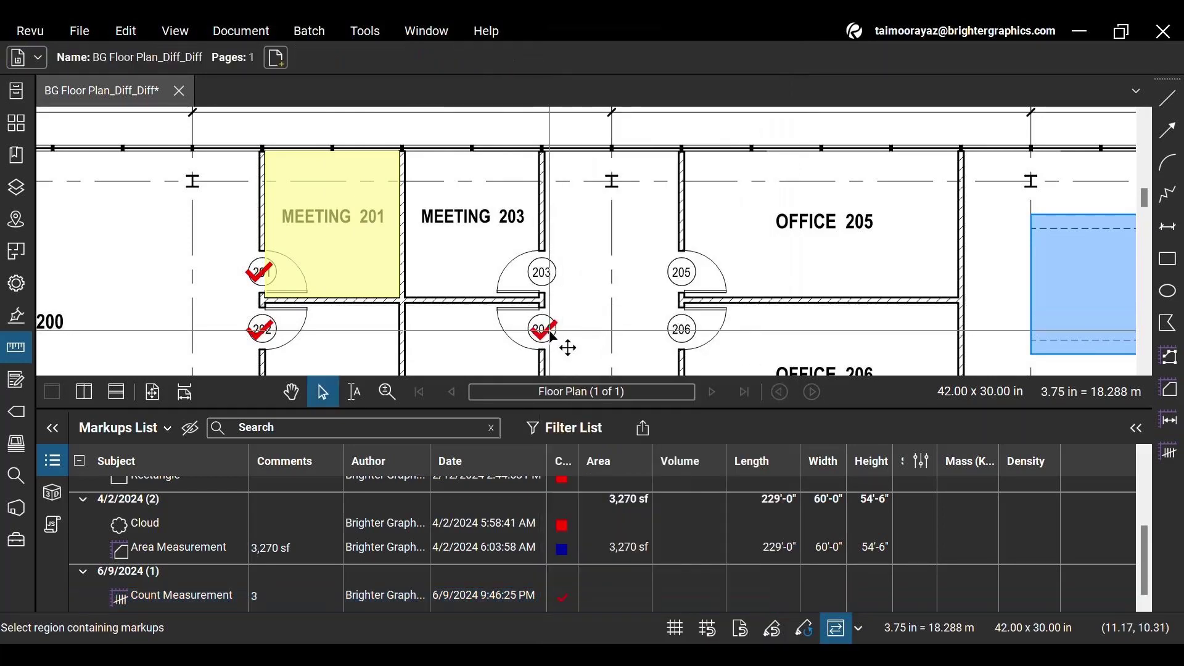
- Split the count into two Count Measurements with counts 2 and 1
click(567, 344)
right_click(548, 326)
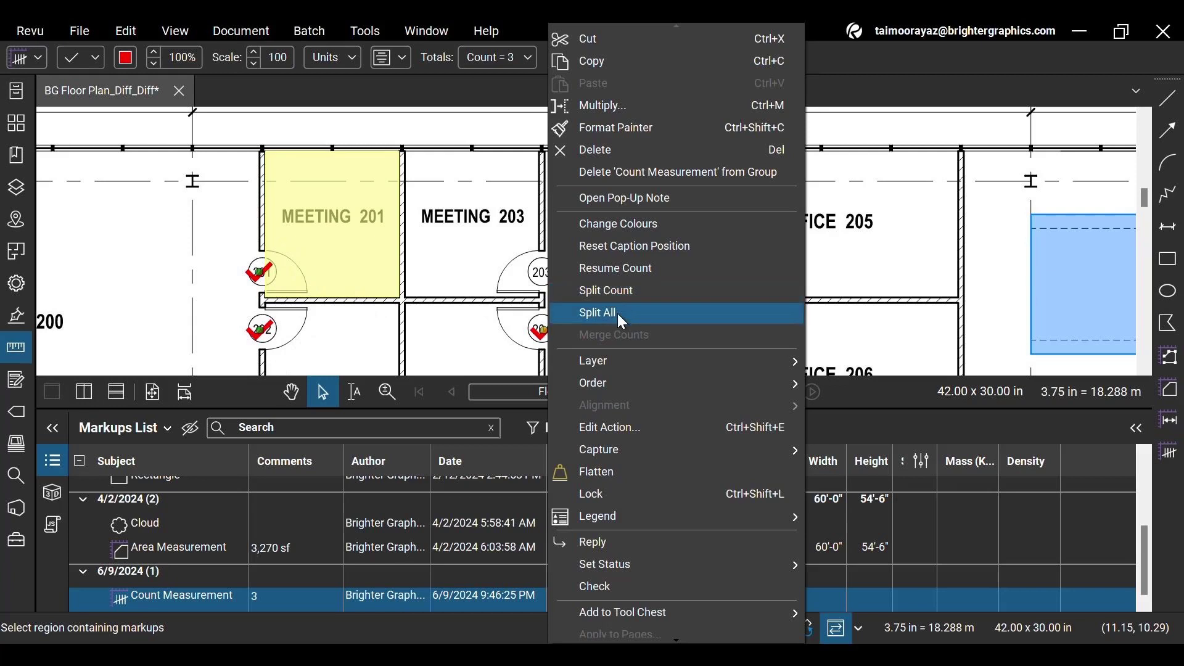
click(663, 288)
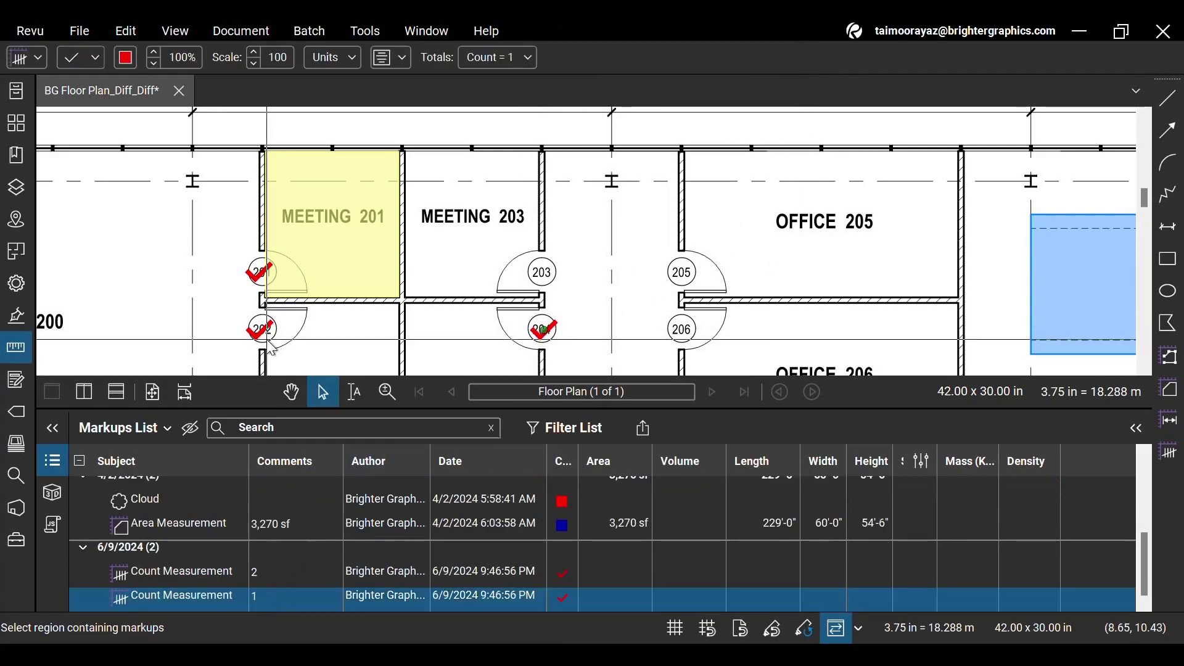
- Resume counting on the two-mark Count Measurement
click(261, 306)
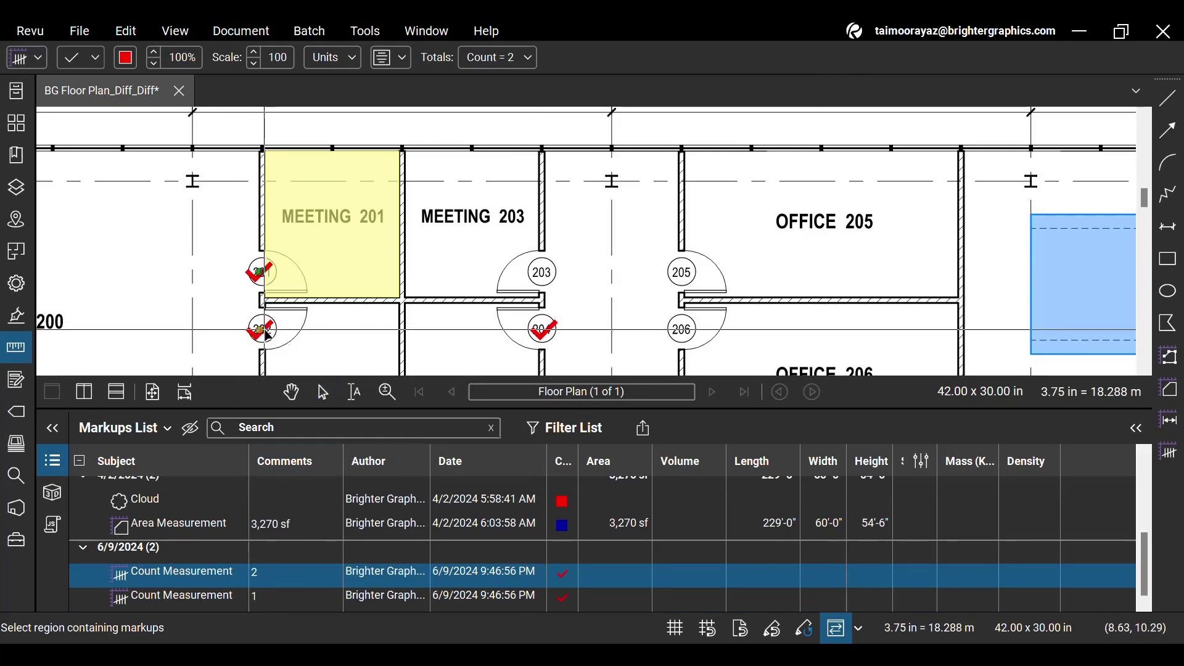
right_click(266, 335)
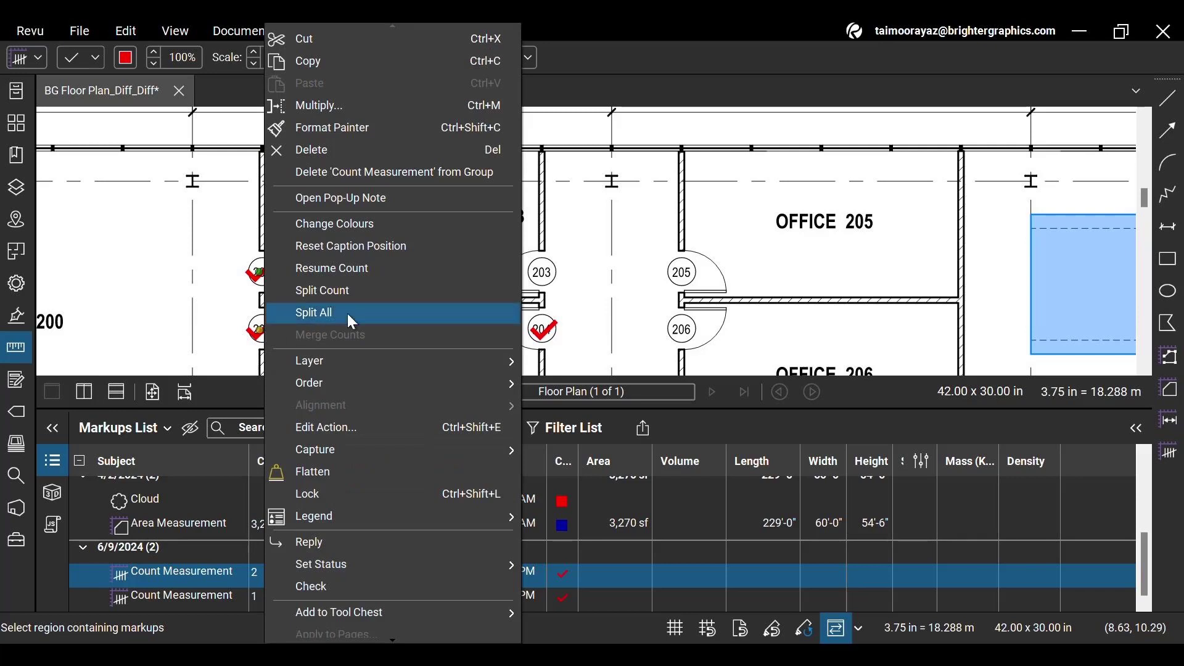
click(369, 269)
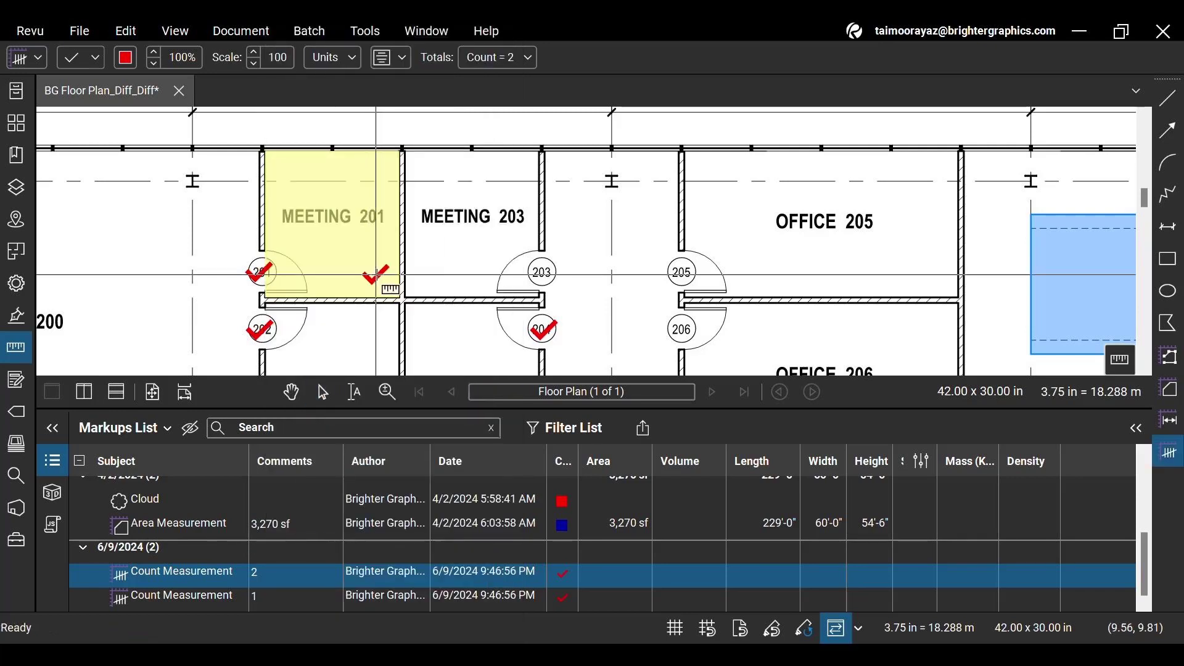
- Add count marks at doors 203, 205 and 206, bringing the count to 5, and finish
click(542, 270)
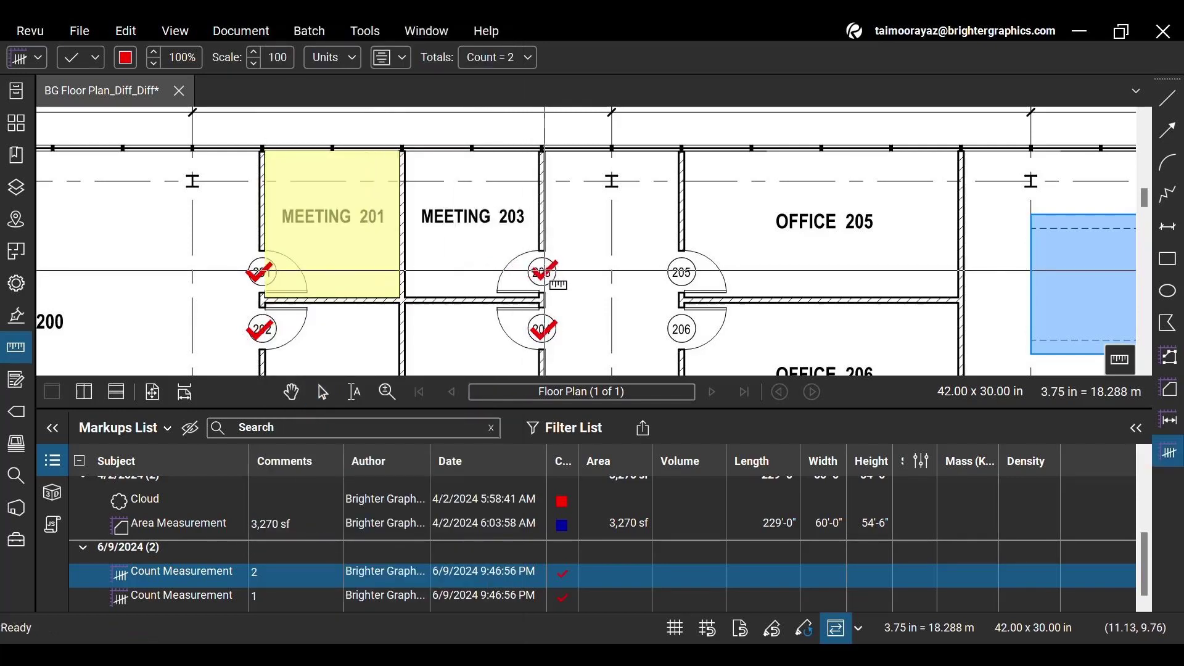
click(684, 270)
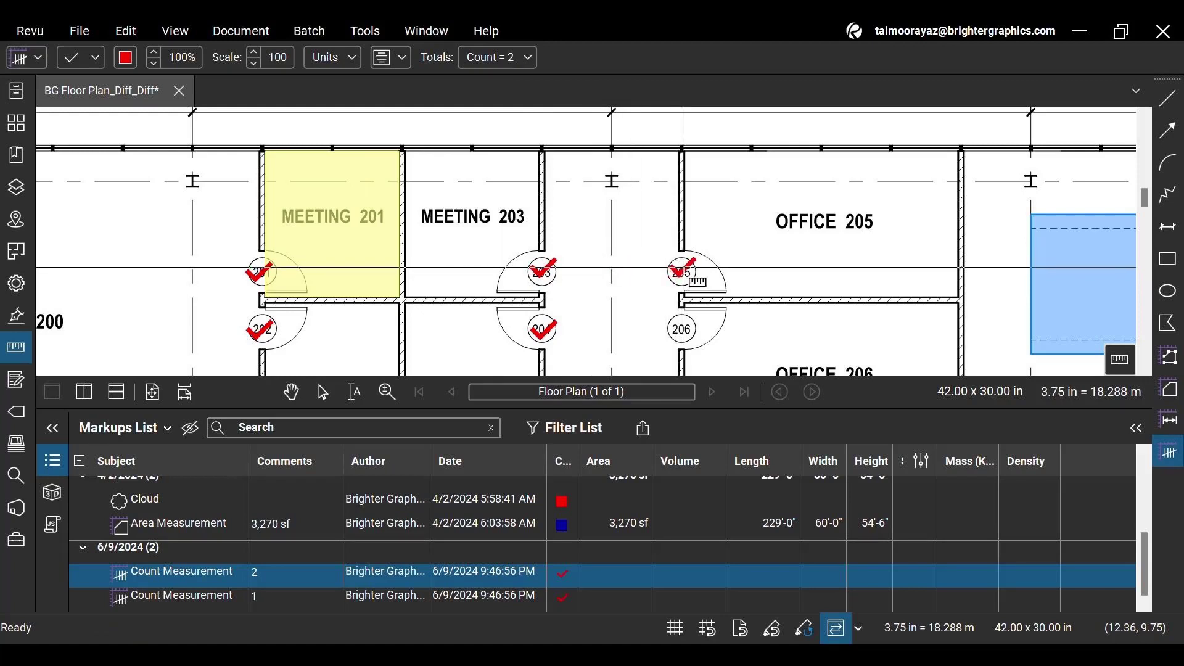
click(682, 327)
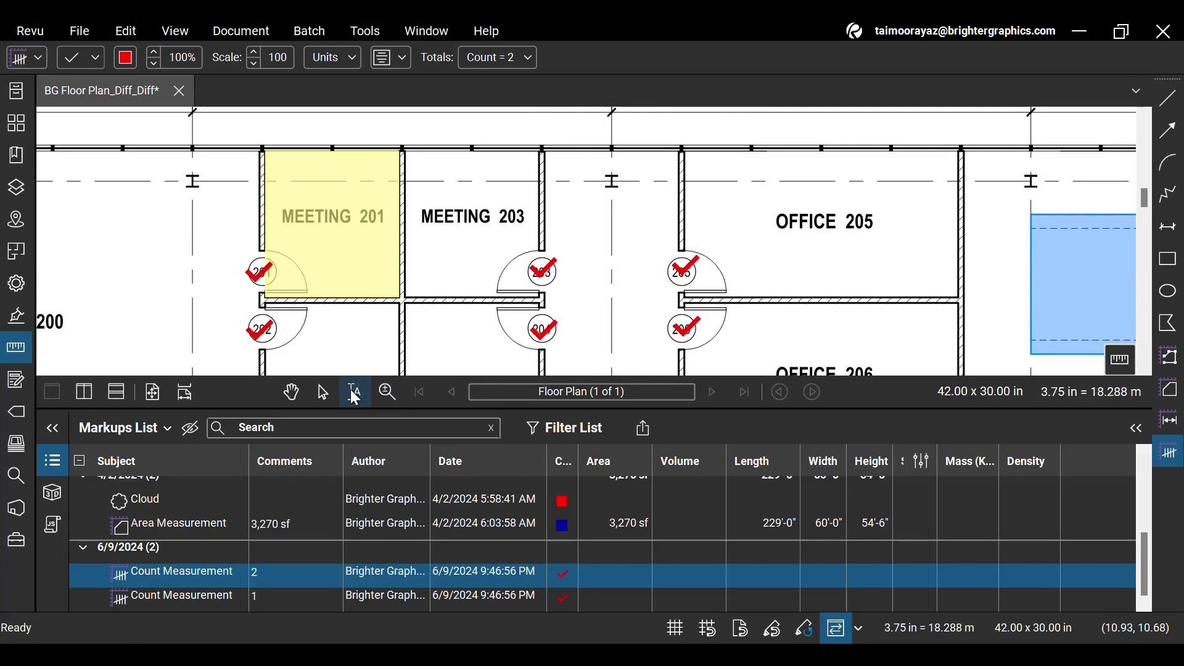
click(323, 395)
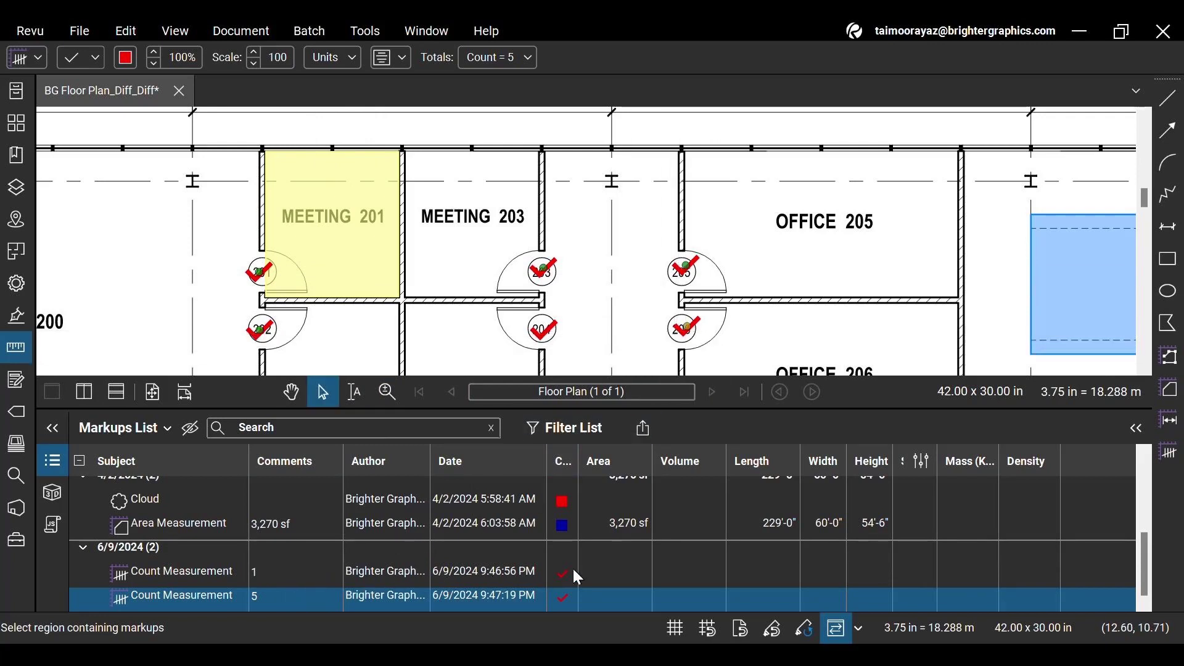
- Select the 5-mark and 1-mark counts together and merge them into one Count Measurement of 6
click(546, 333)
right_click(548, 335)
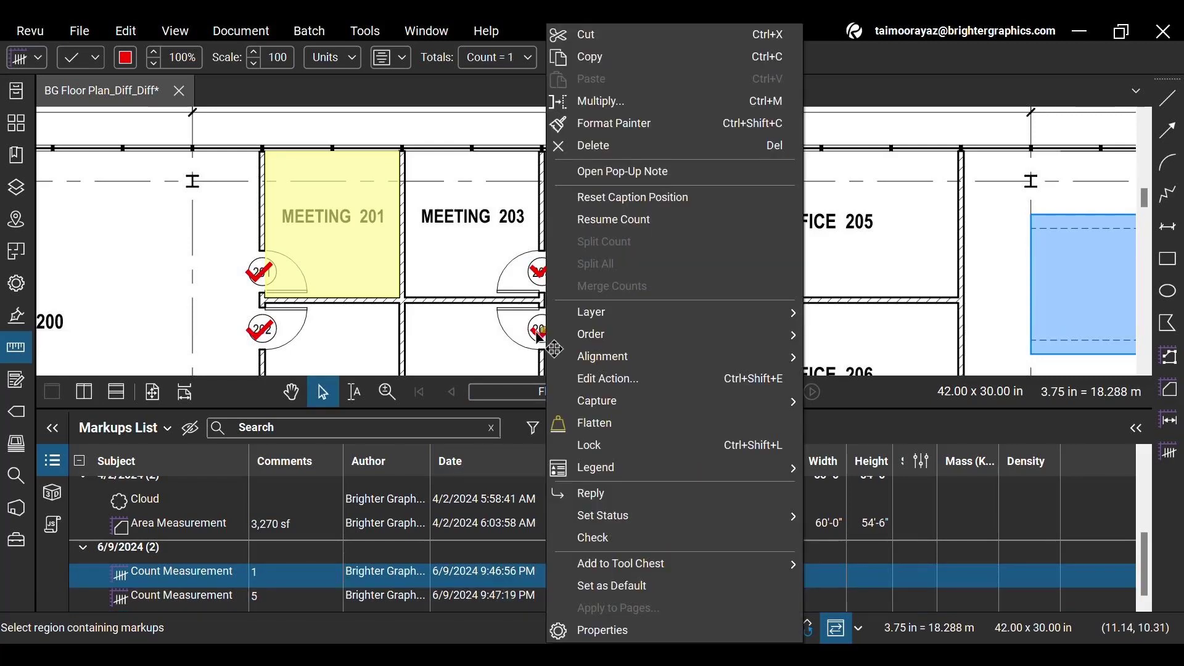
click(269, 329)
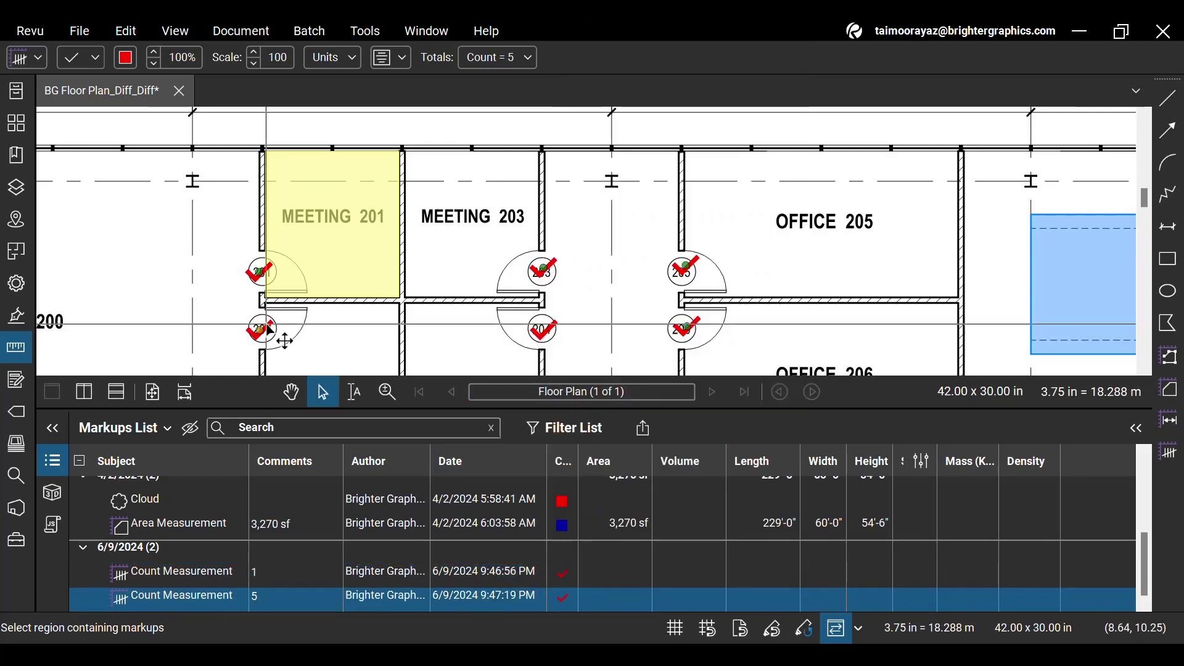
click(563, 349)
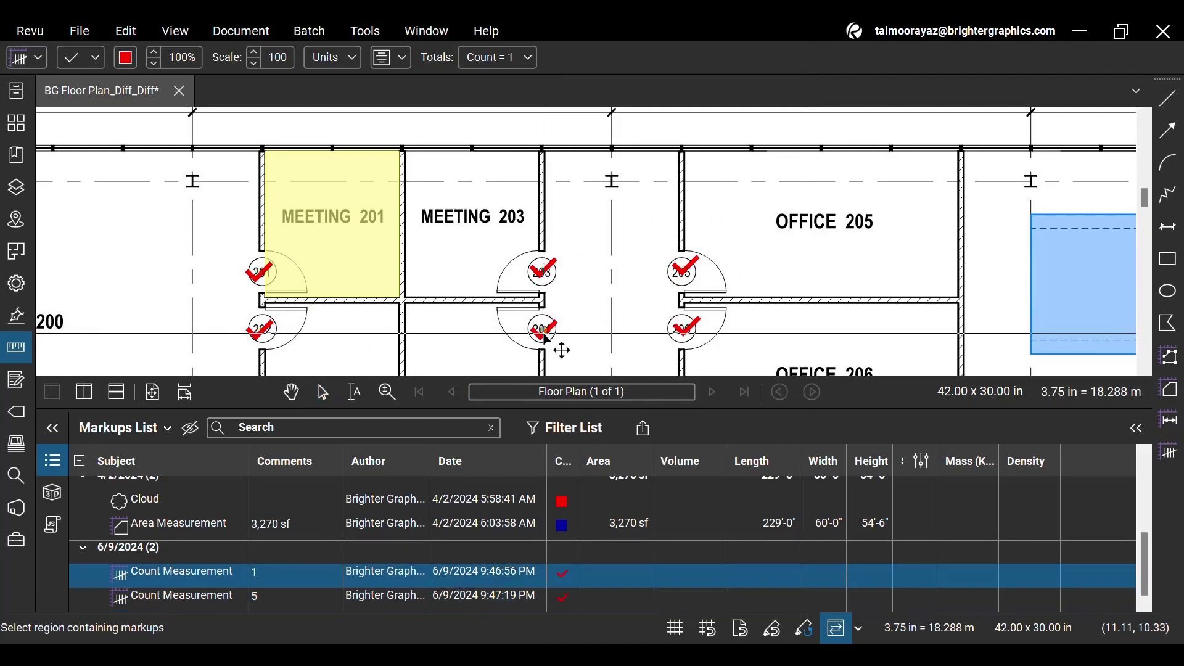
shift+click(267, 277)
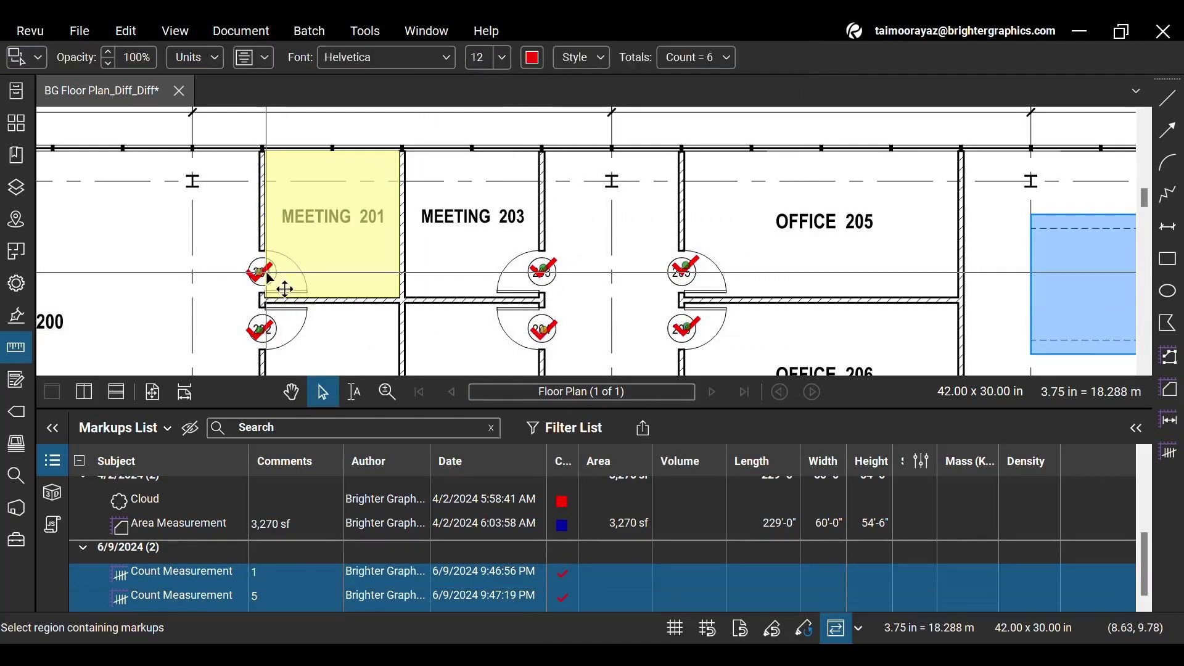
right_click(548, 335)
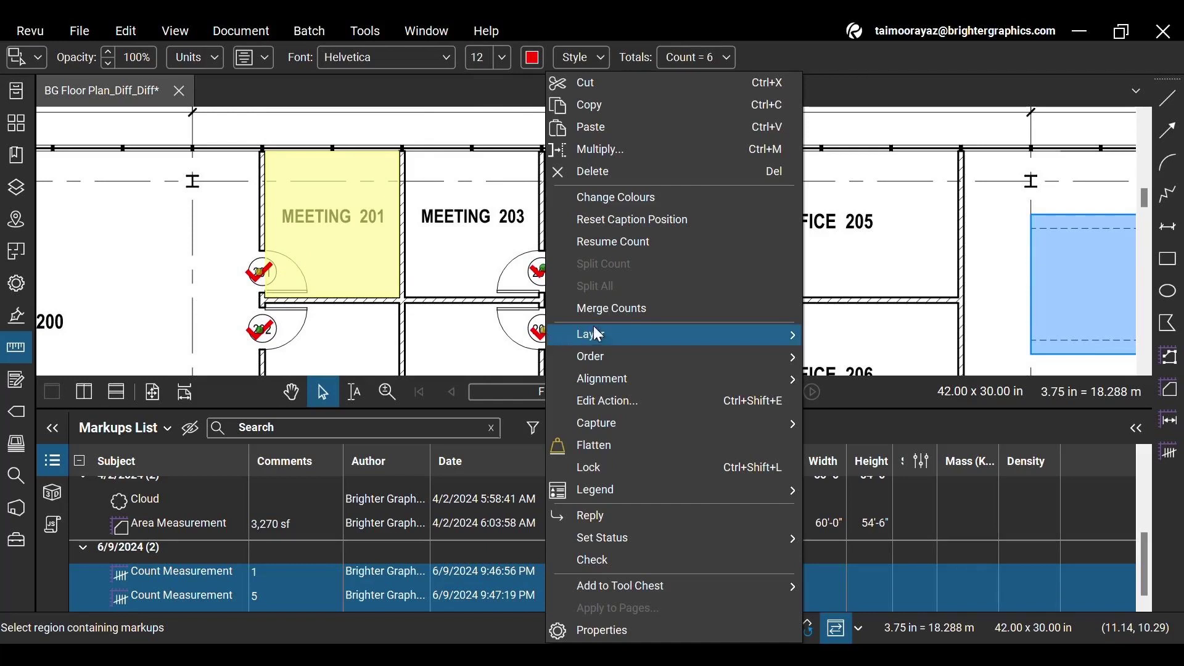
click(712, 309)
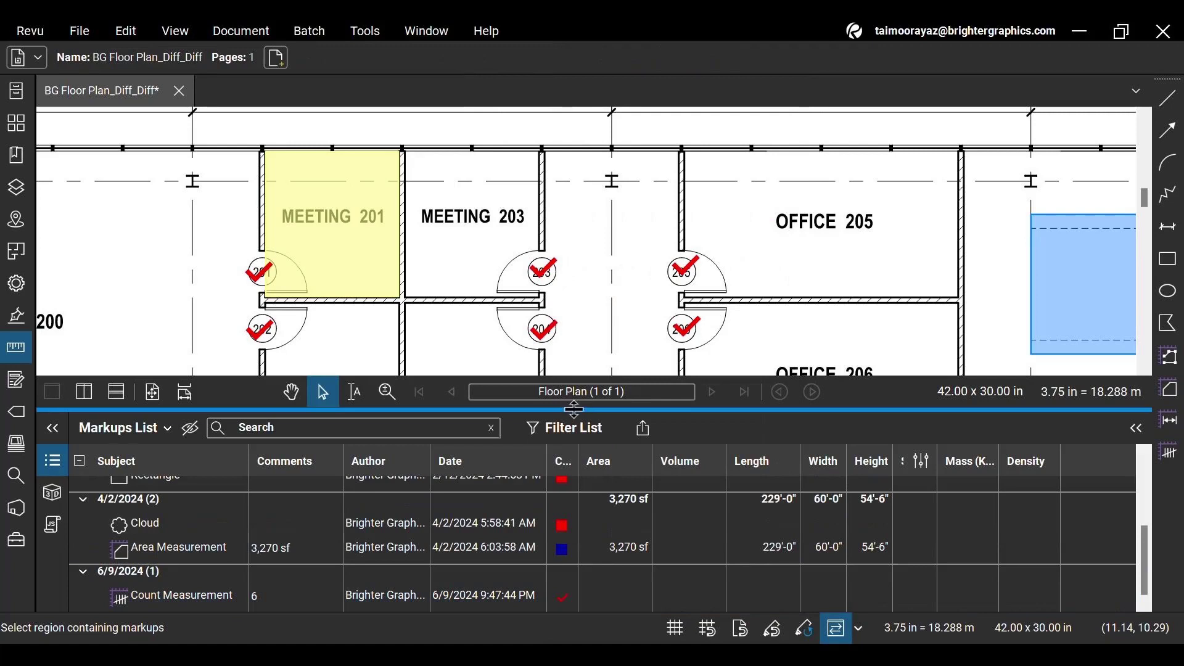
- Hide the Markups List and pan the floor plan to show all six check-marked doors
click(270, 597)
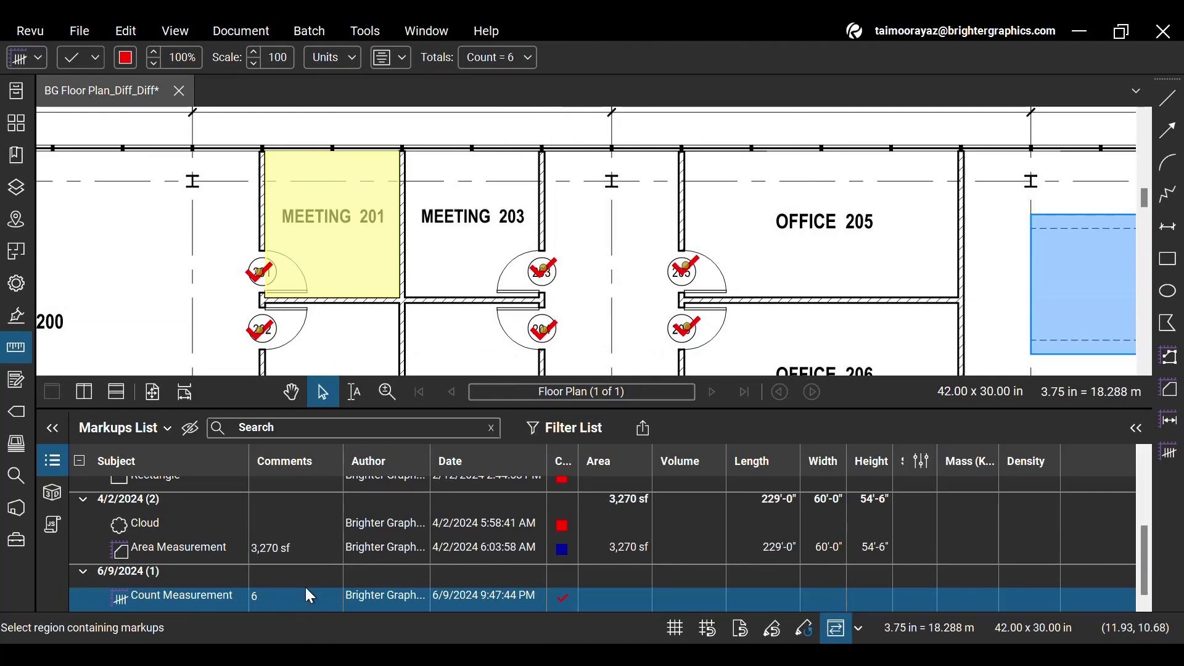
click(43, 466)
scroll(274, 399, down, 2)
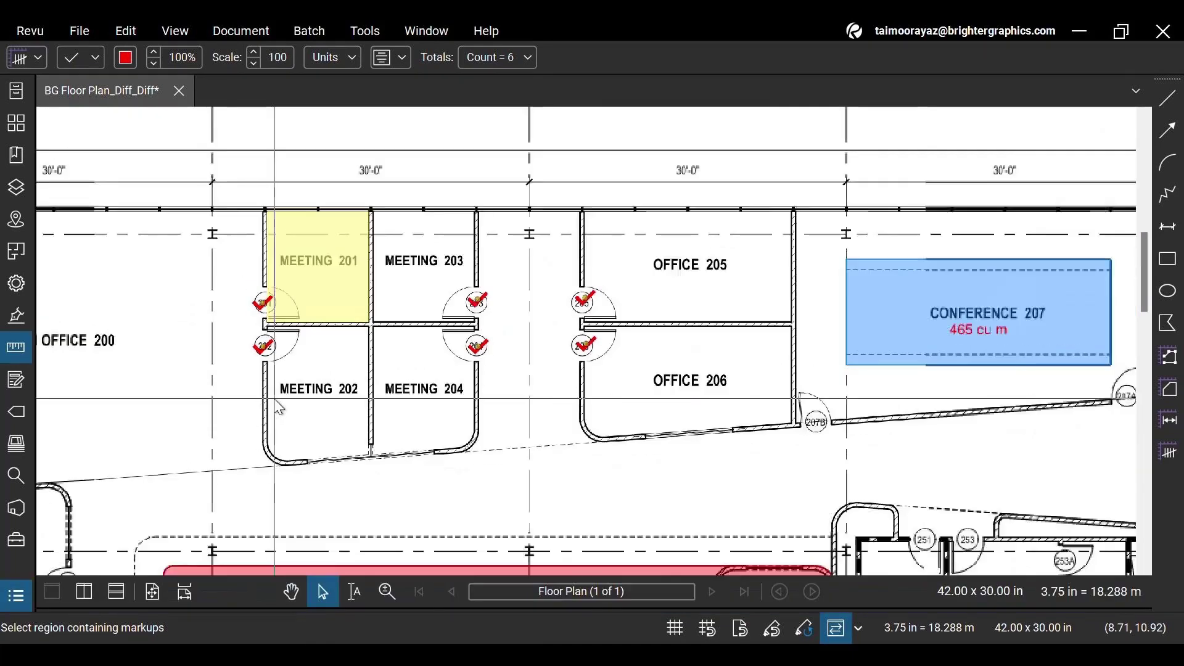
scroll(273, 399, down, 2)
click(291, 591)
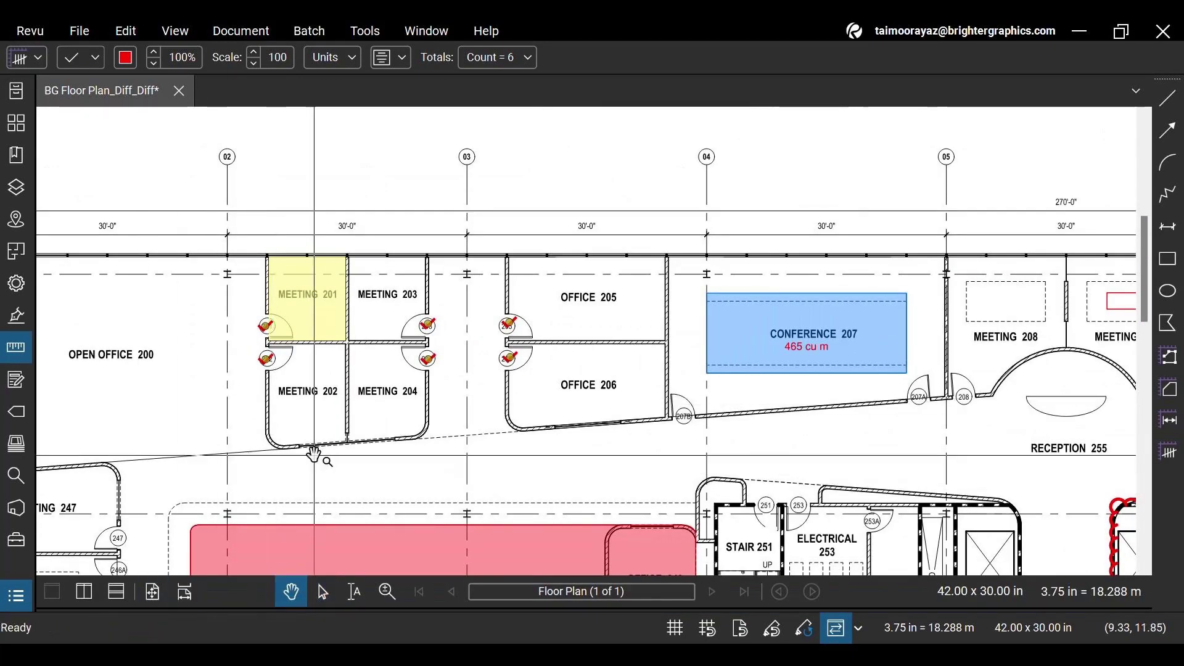
drag(320, 430, 560, 408)
scroll(560, 408, down, 1)
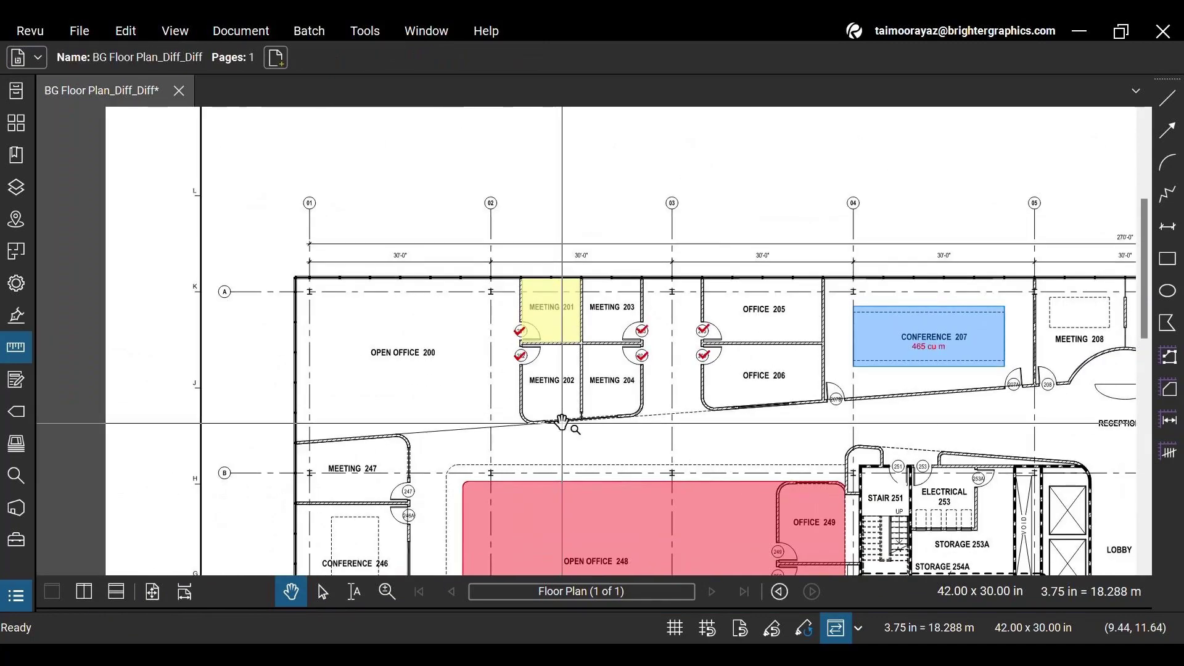
scroll(563, 418, down, 1)
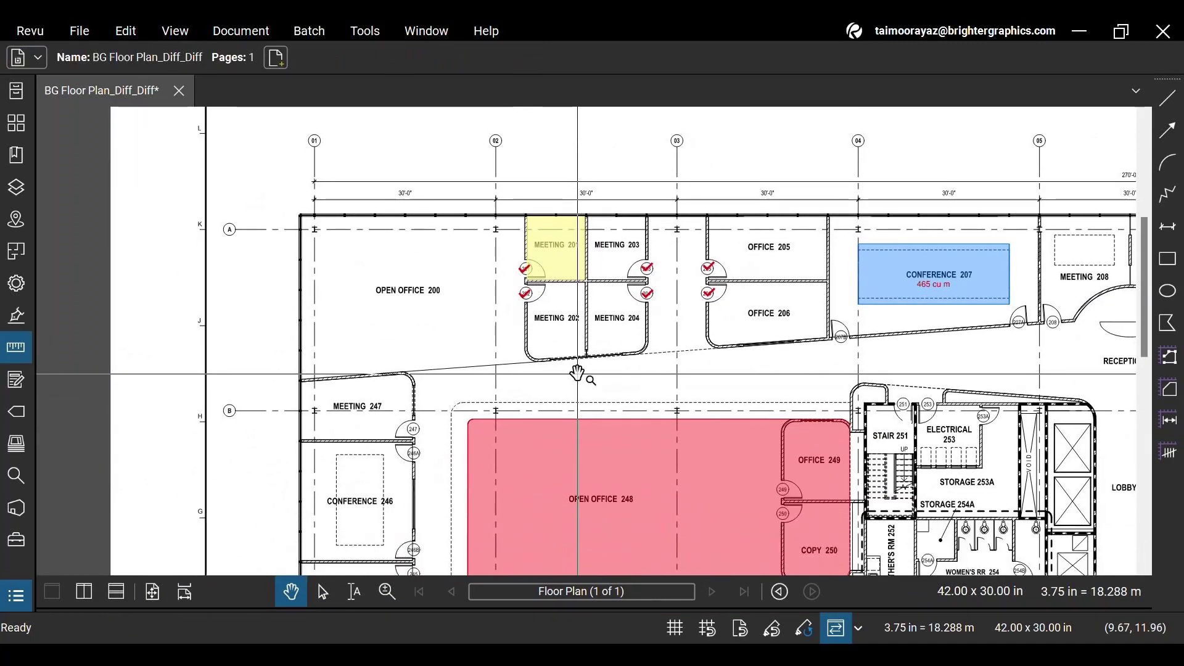